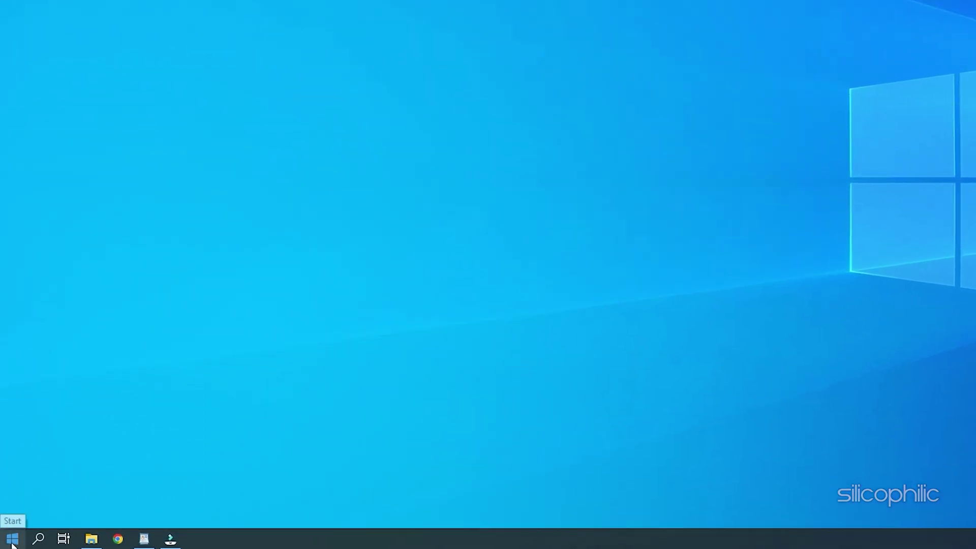
Step: Open the Privacy > Camera page in Windows Settings
right_click(12, 539)
click(62, 406)
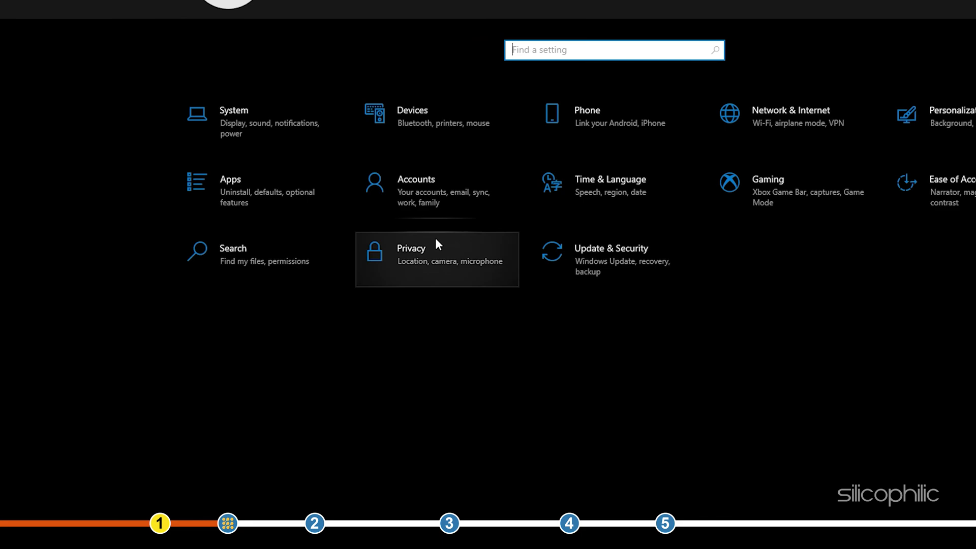
click(437, 248)
click(59, 340)
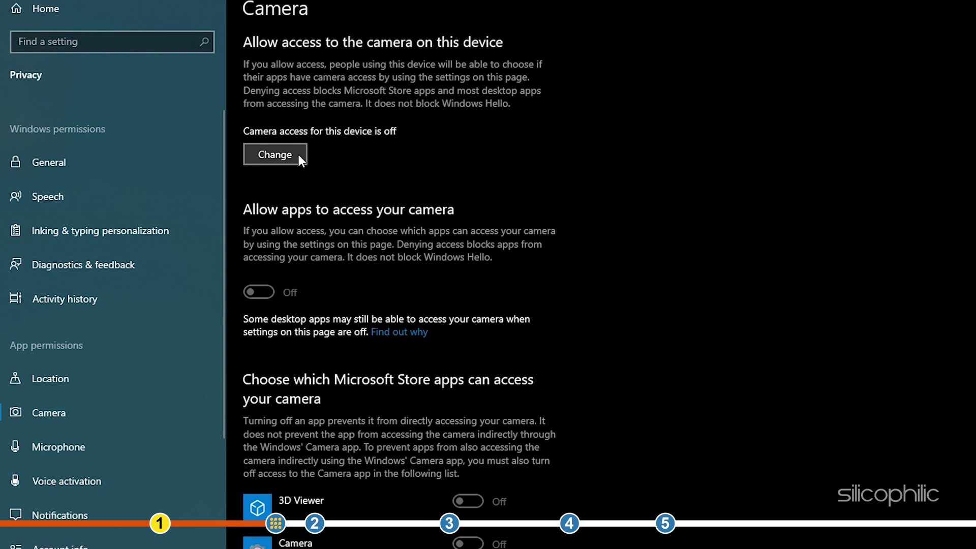
Step: Switch camera access for this device On and enable 'Allow apps to access your camera'
click(297, 154)
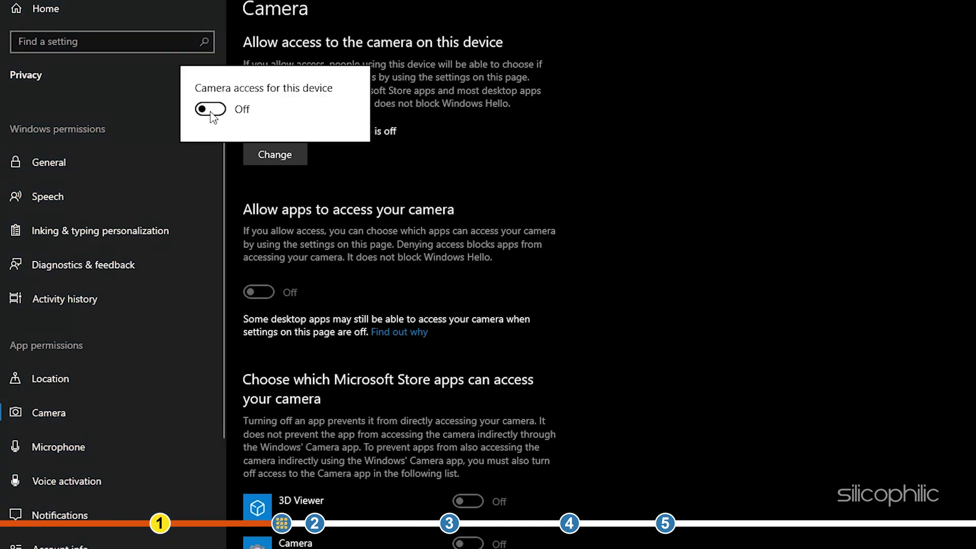
click(212, 115)
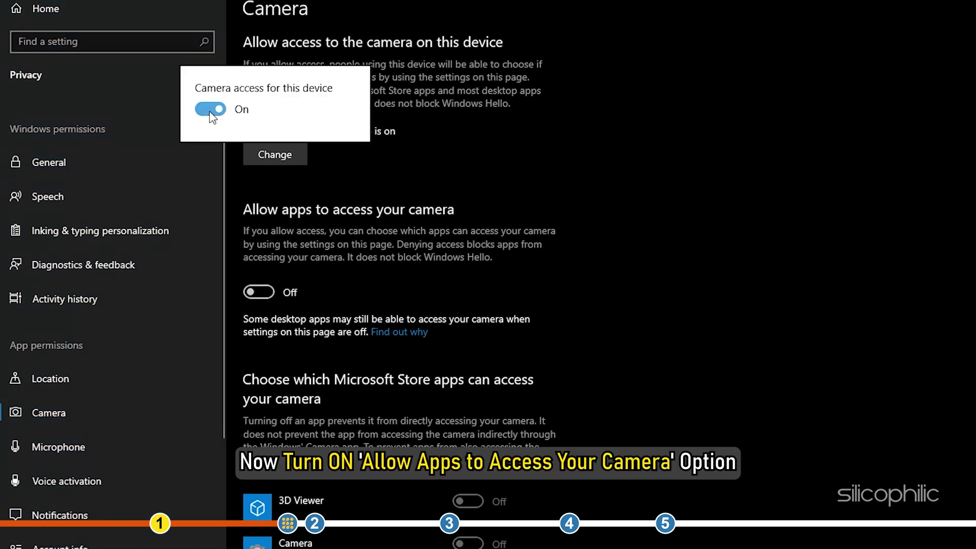
click(324, 205)
click(259, 291)
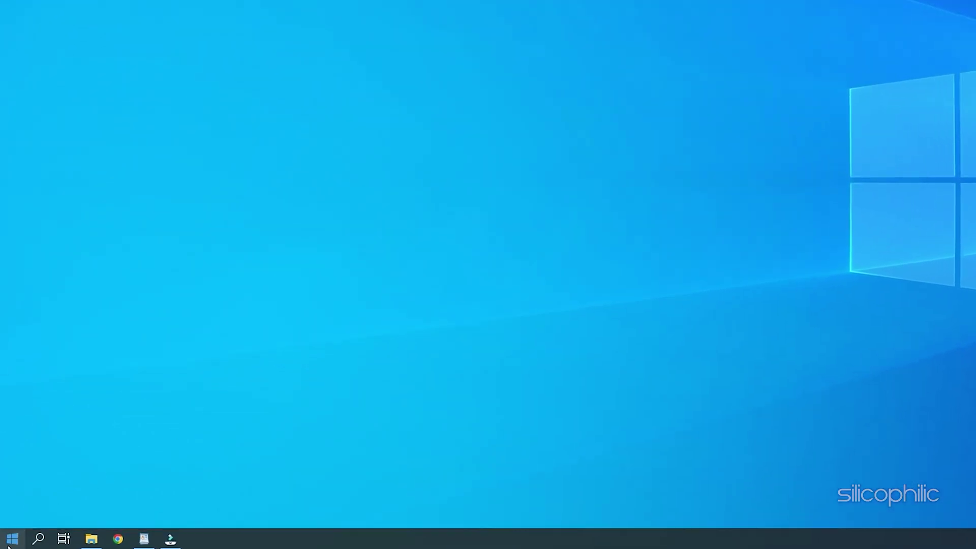
Step: Run the Windows Store Apps troubleshooter from Update & Security > Troubleshoot
right_click(8, 542)
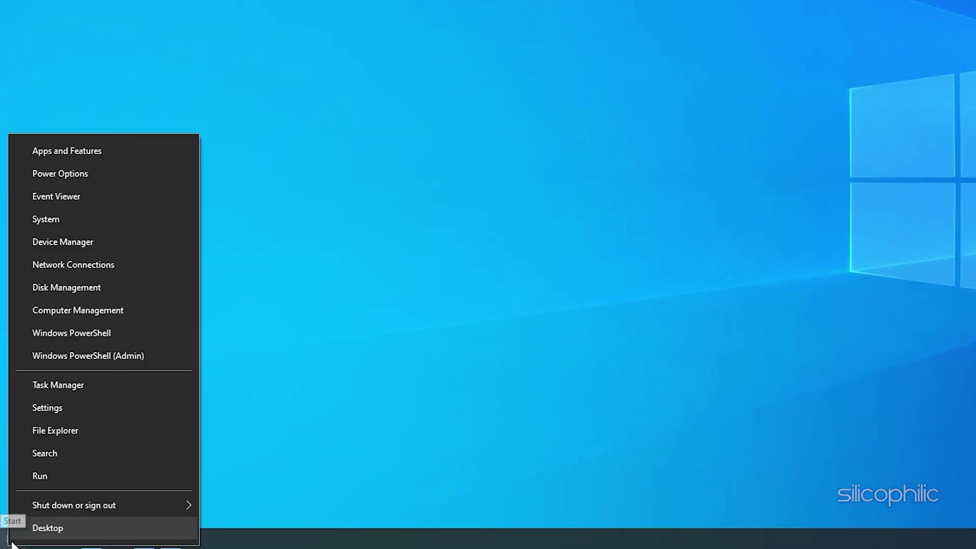
click(62, 407)
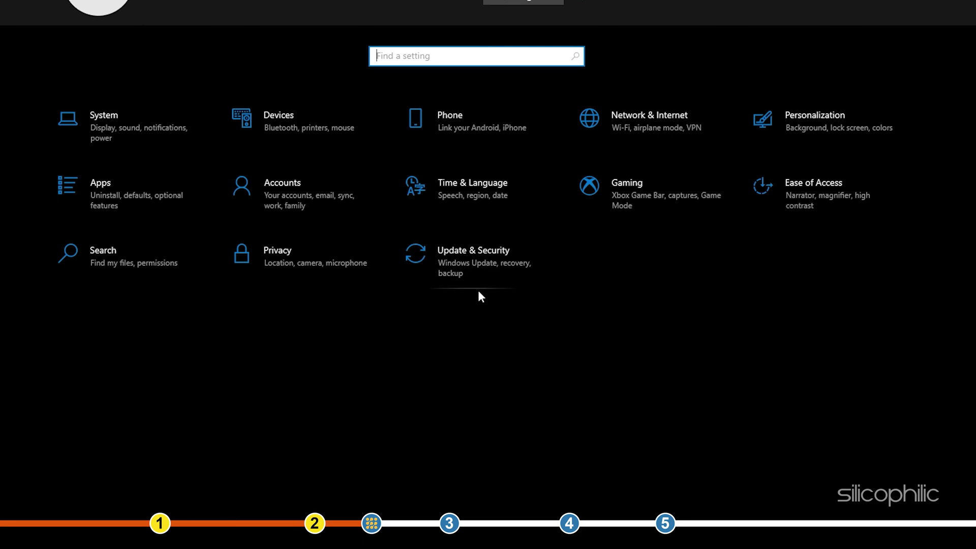
click(531, 257)
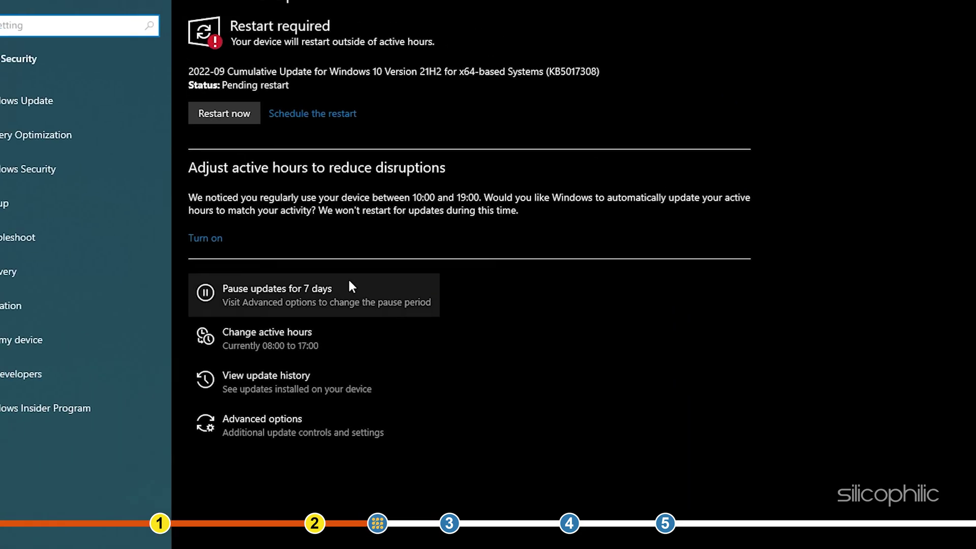
click(37, 234)
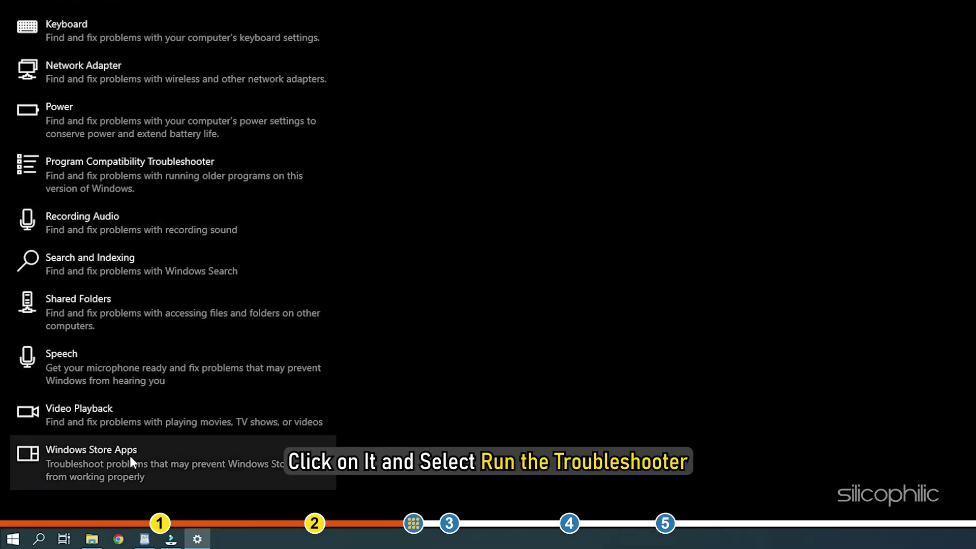
click(129, 454)
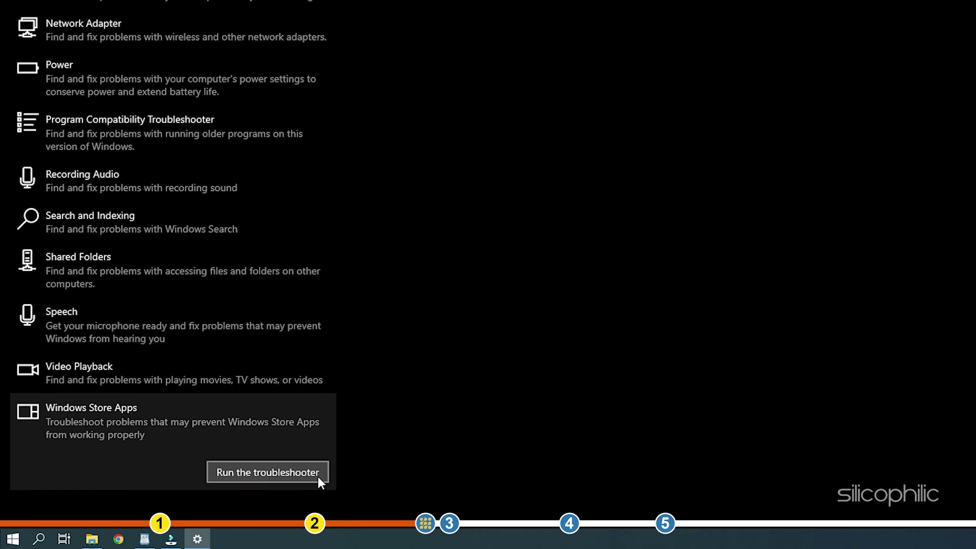
click(318, 476)
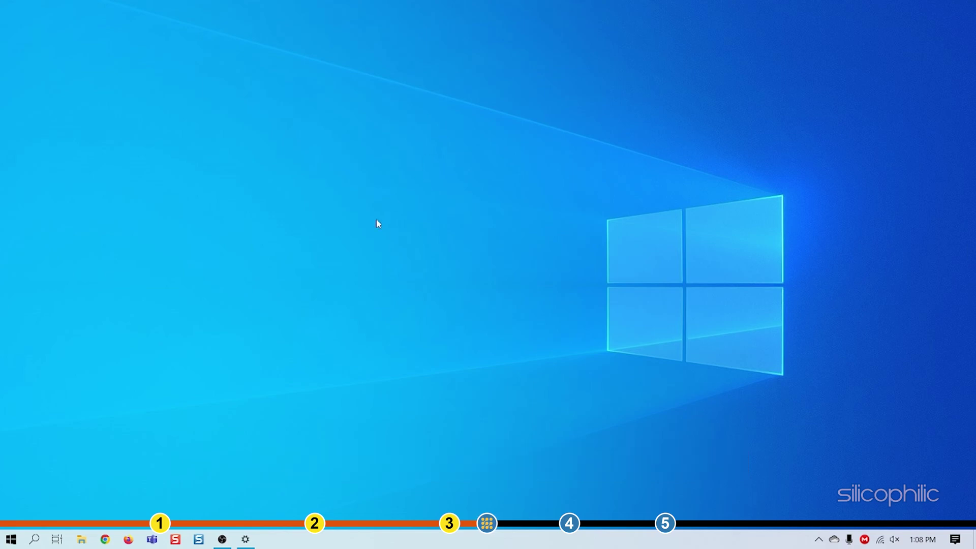
Step: Update the HP TrueVision HD camera driver in Device Manager, searching automatically for drivers
right_click(7, 537)
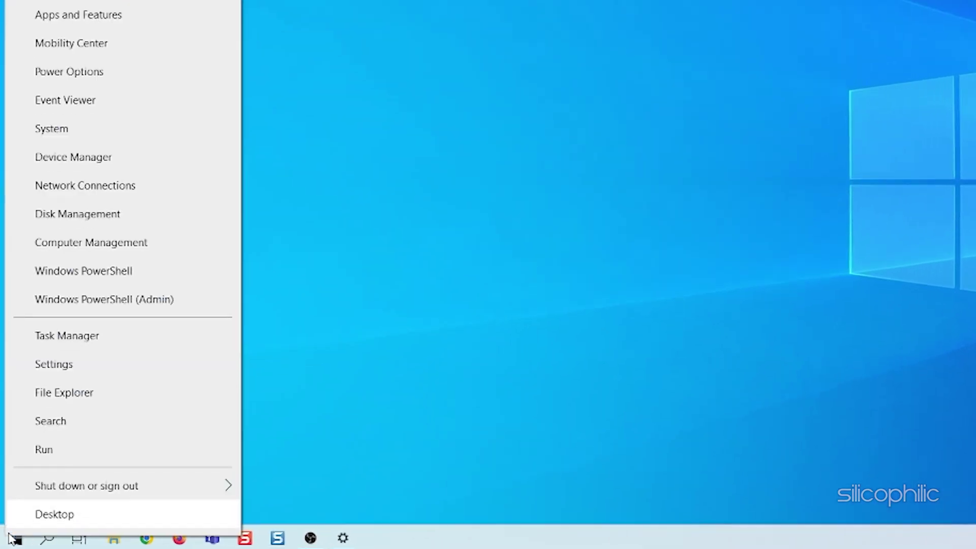
click(120, 167)
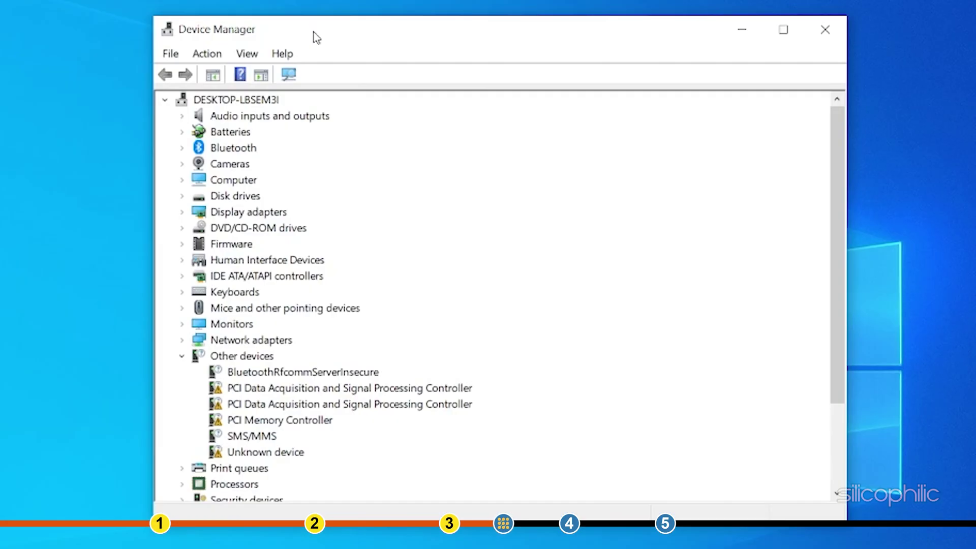
click(183, 165)
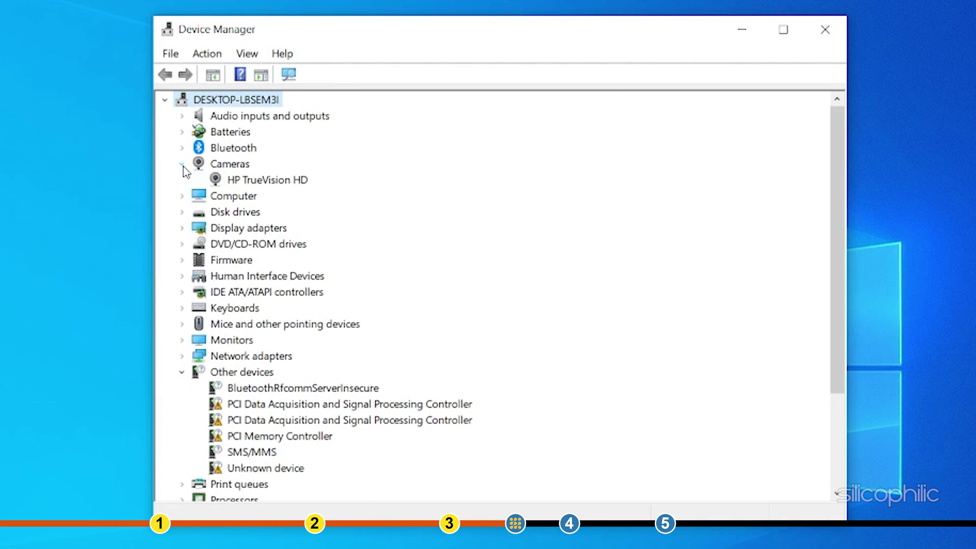
click(309, 185)
right_click(310, 185)
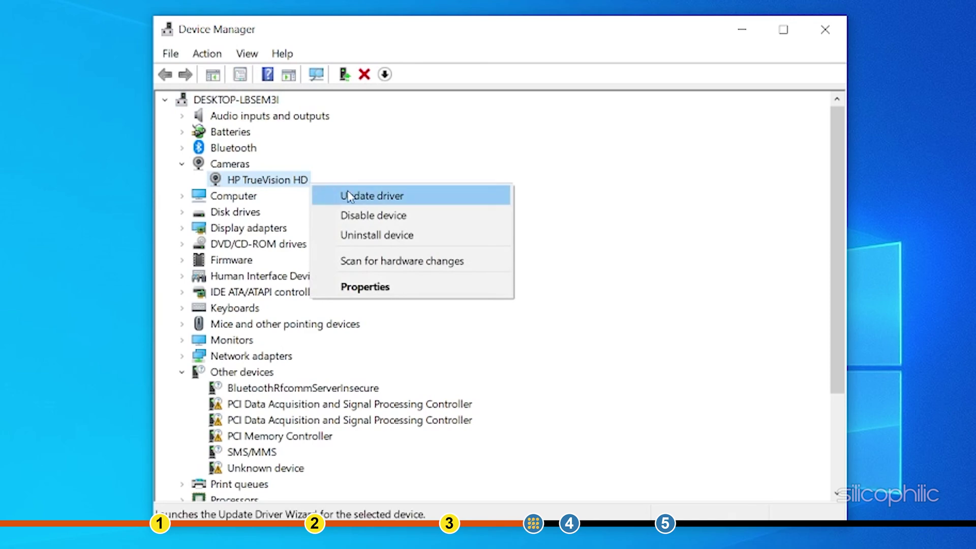
click(409, 205)
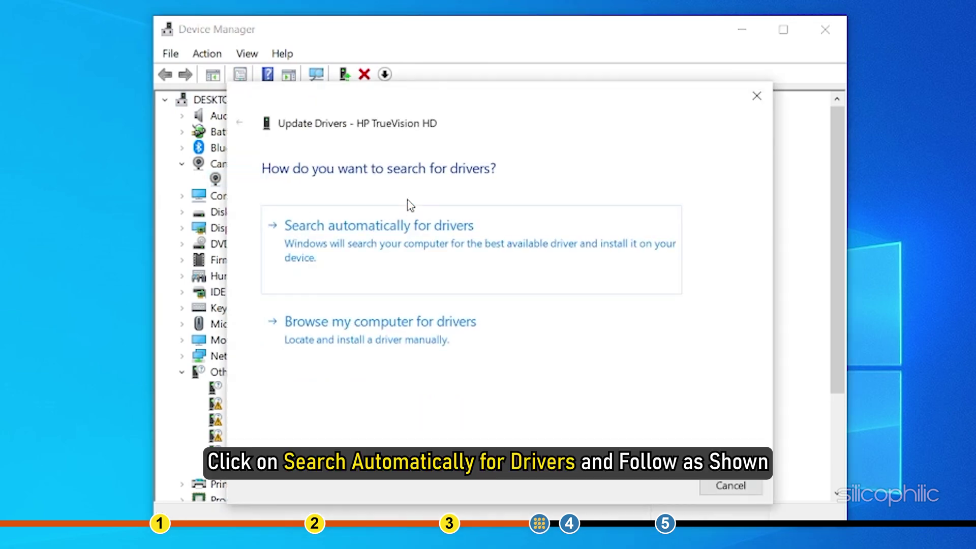
click(470, 267)
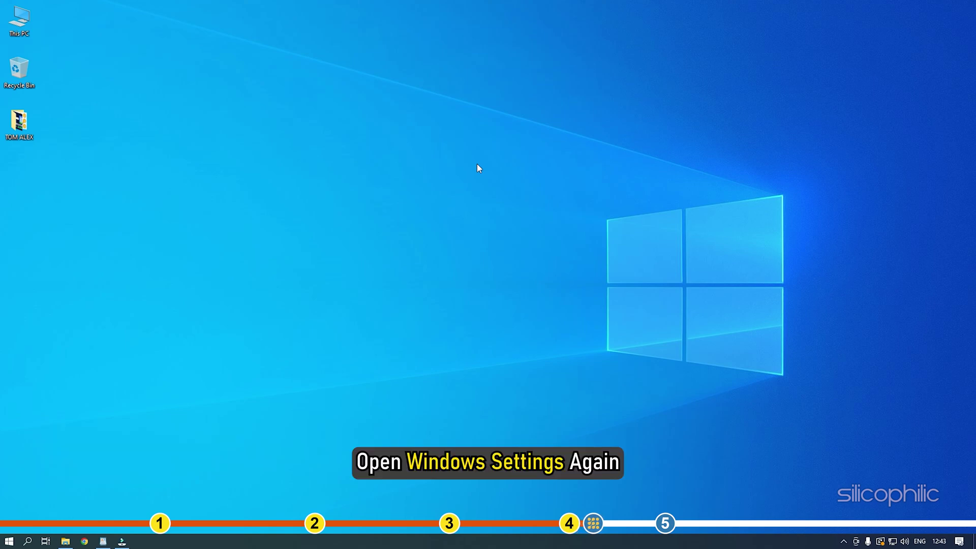
Step: Reset the Camera app via Apps & features > Advanced options, confirming deletion of its data
key(super+i)
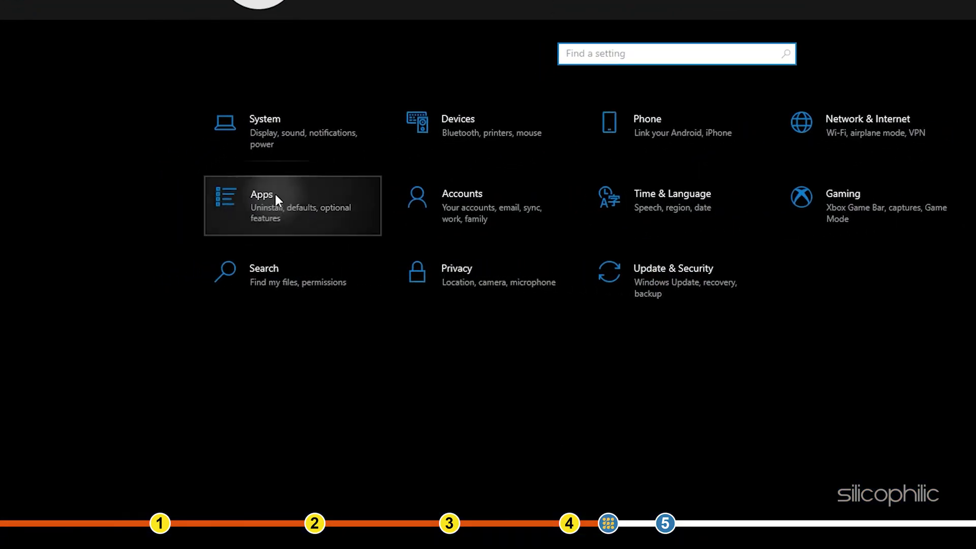
click(275, 196)
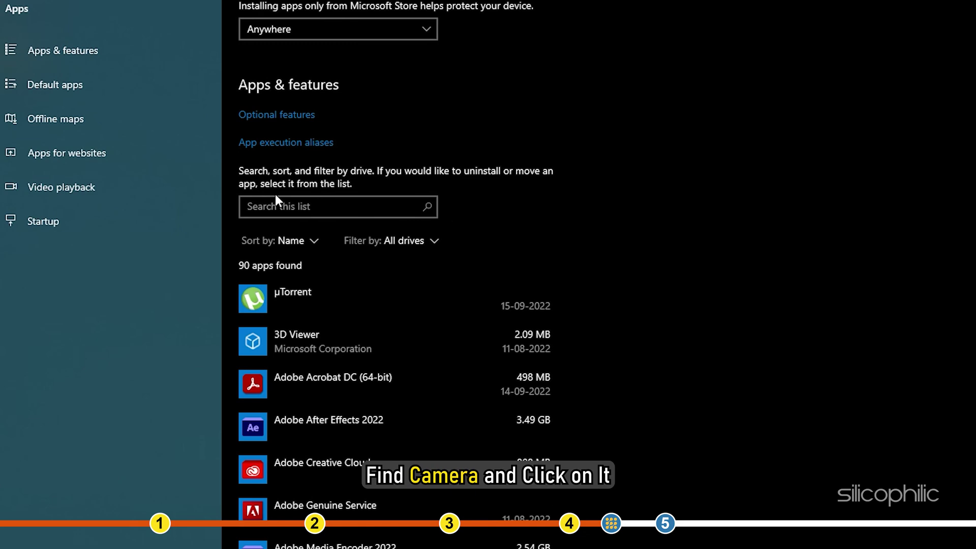
scroll(275, 196, down, 10)
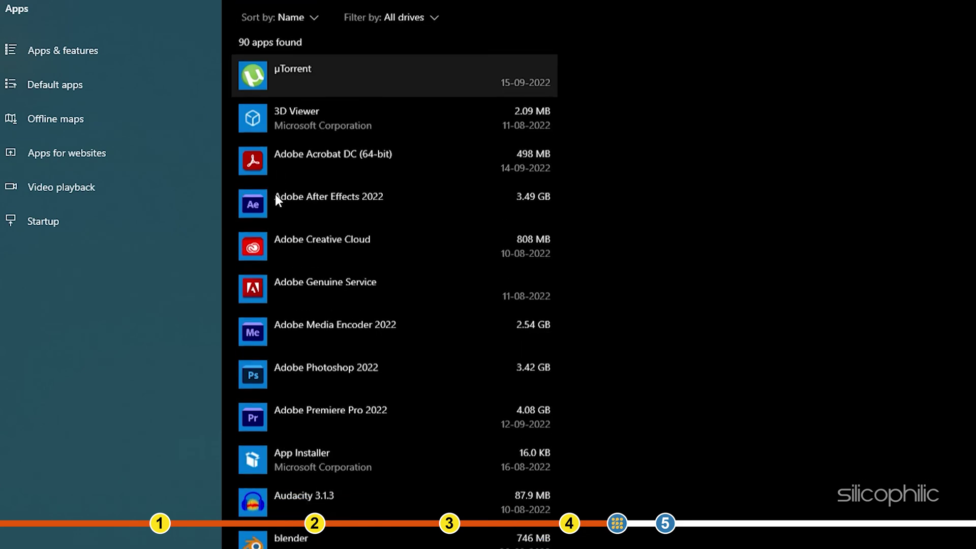
scroll(274, 192, down, 2)
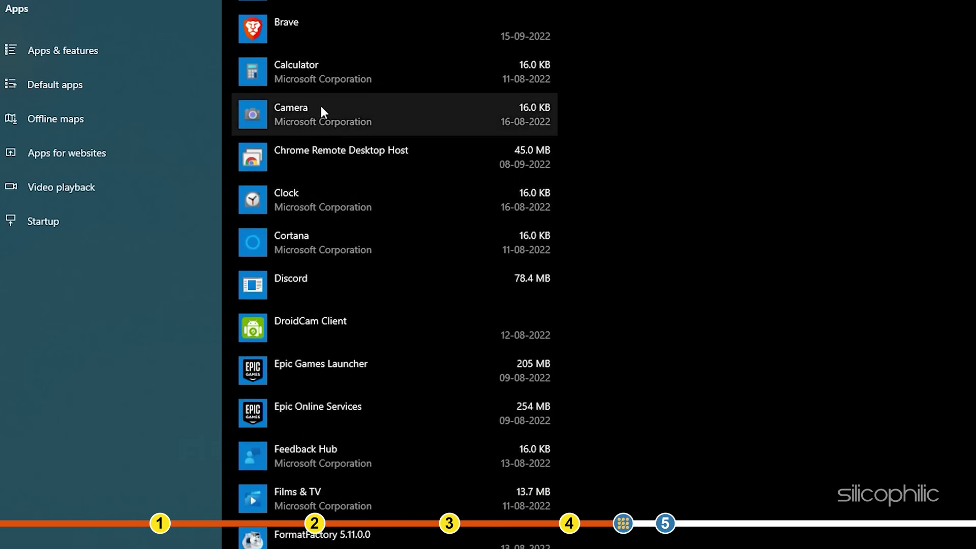
click(321, 106)
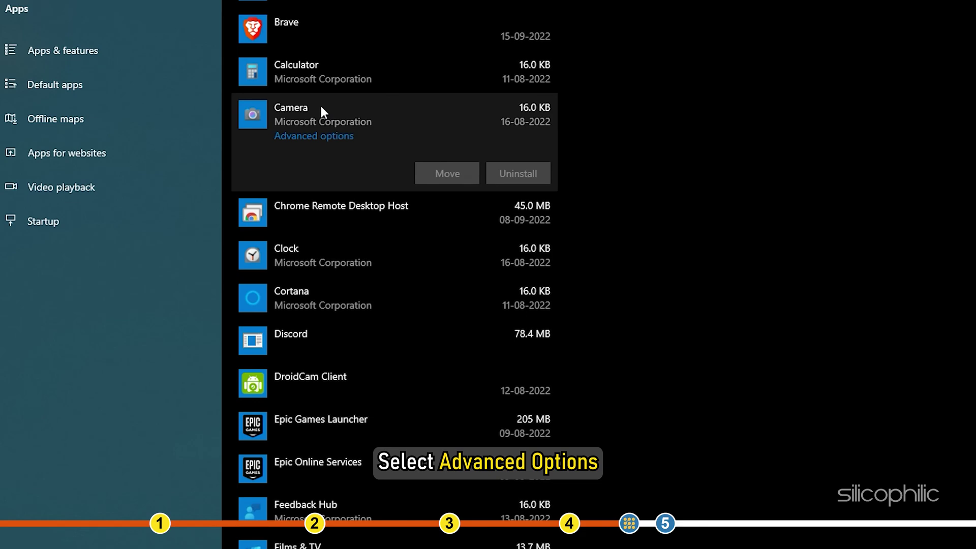
click(350, 137)
scroll(353, 141, down, 8)
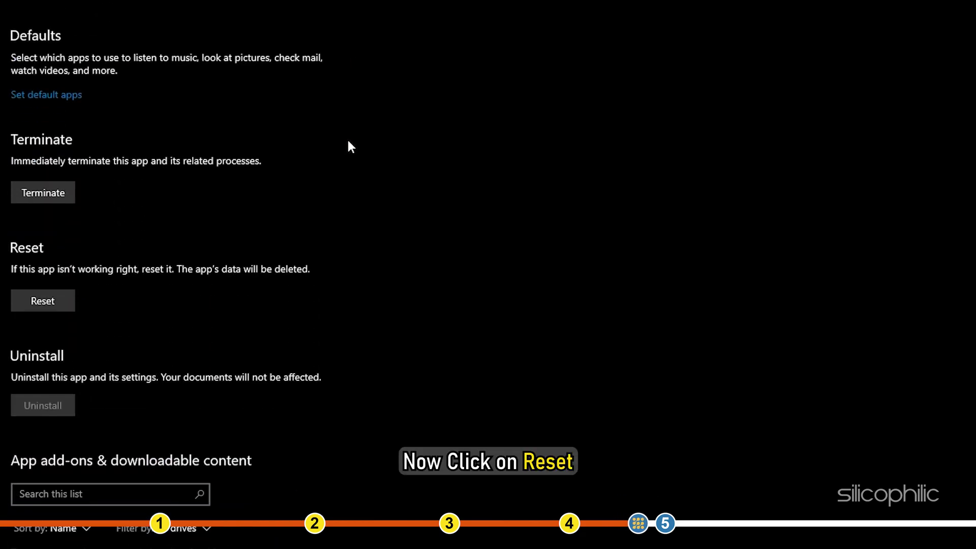
click(51, 301)
click(170, 269)
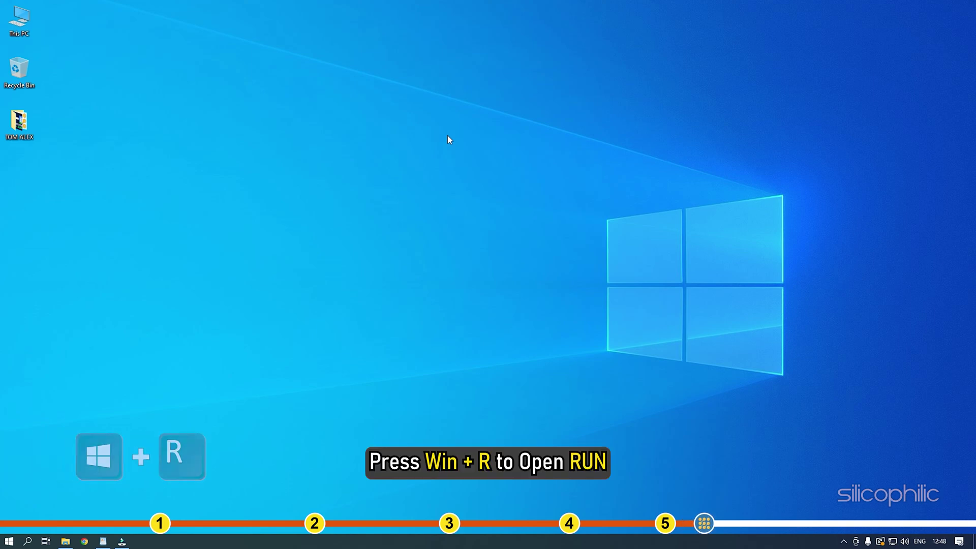
Step: Launch Registry Editor by running regedit from the Run dialog
key(super+r)
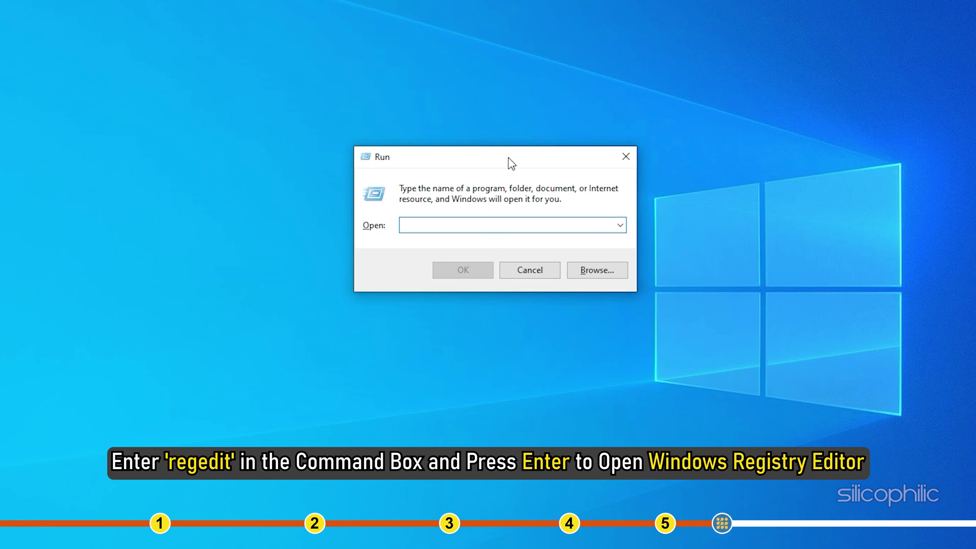
text(re)
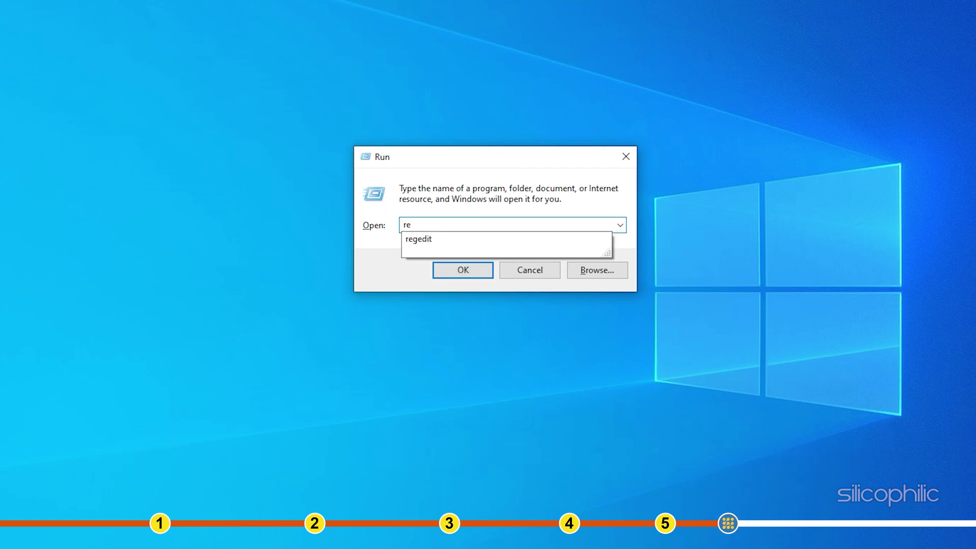
text(gedit)
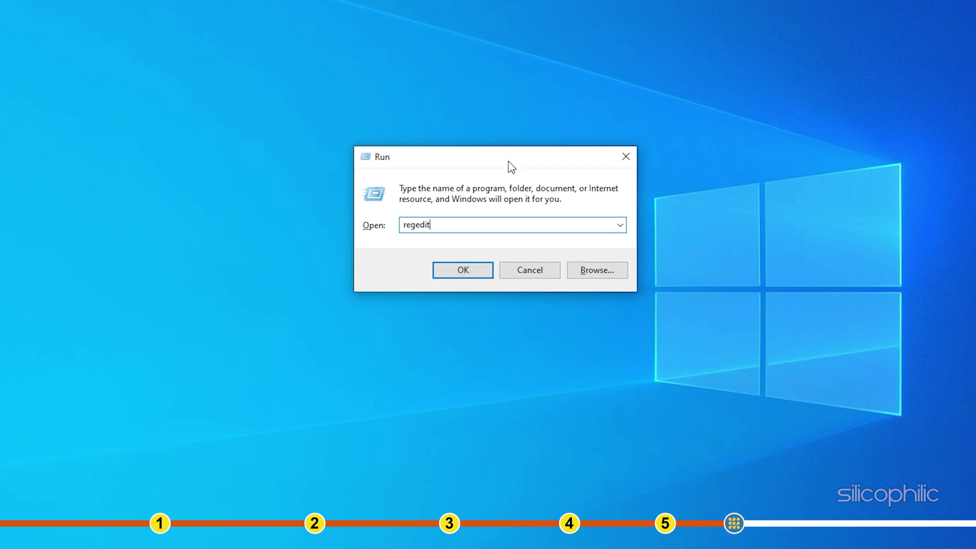
click(479, 270)
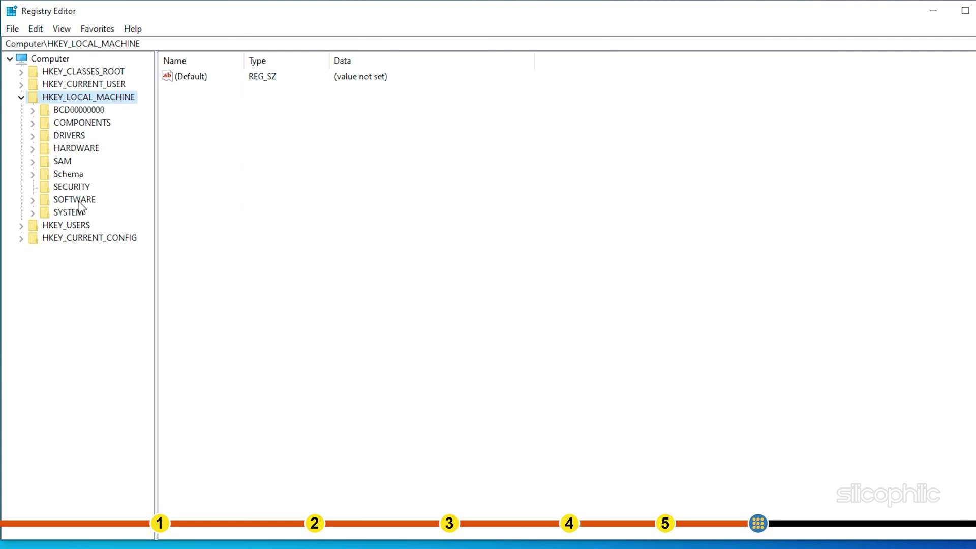
Step: Expand HKEY_LOCAL_MACHINE\SOFTWARE and its WOW6432Node subkey
click(79, 201)
double_click(80, 202)
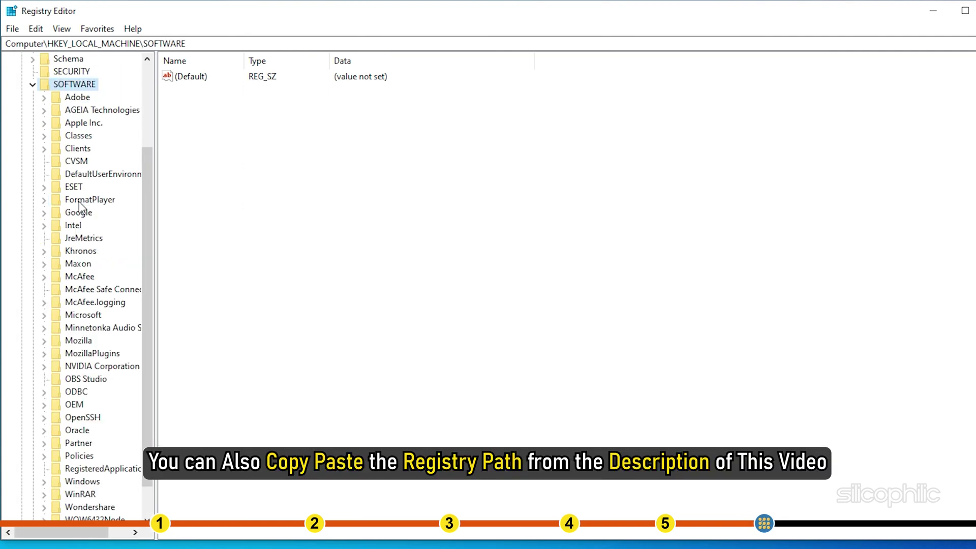
scroll(79, 203, down, 1)
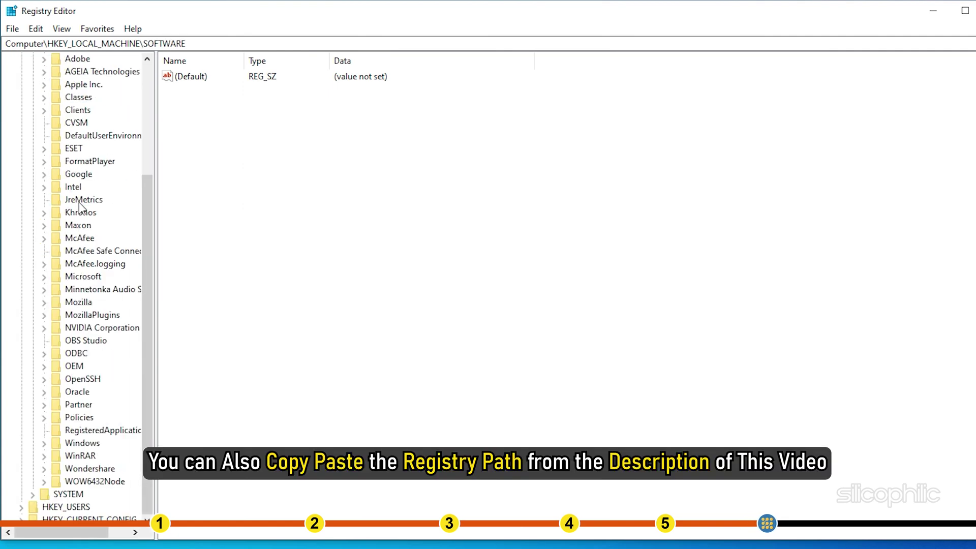
click(122, 483)
double_click(124, 483)
click(124, 483)
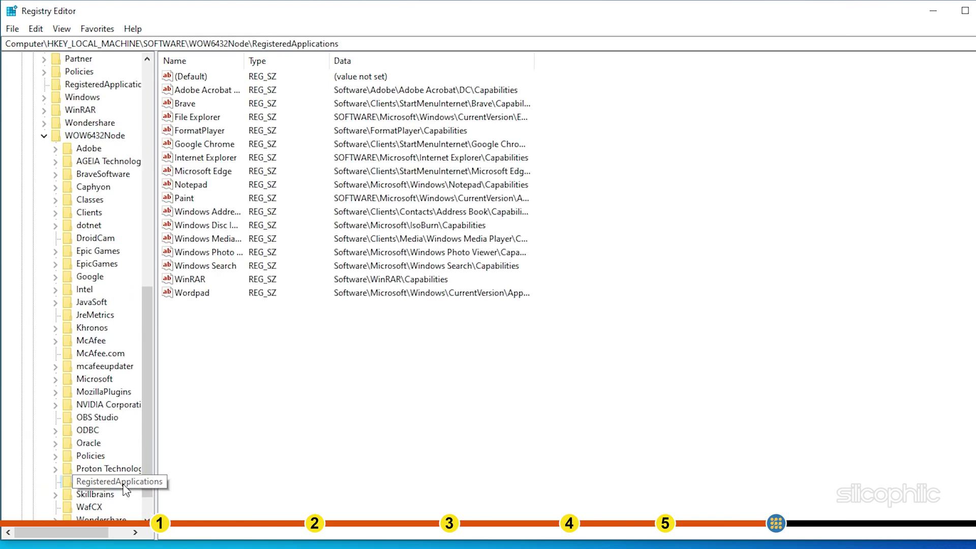
Step: Expand Microsoft and then the Windows Media Foundation key under WOW6432Node
scroll(106, 389, down, 1)
click(114, 340)
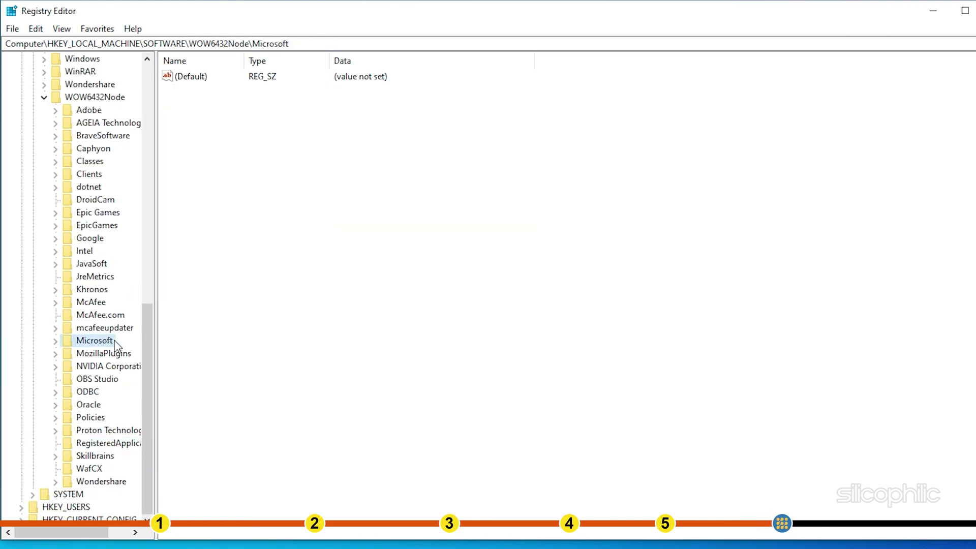
double_click(114, 340)
scroll(115, 340, down, 15)
scroll(115, 346, down, 20)
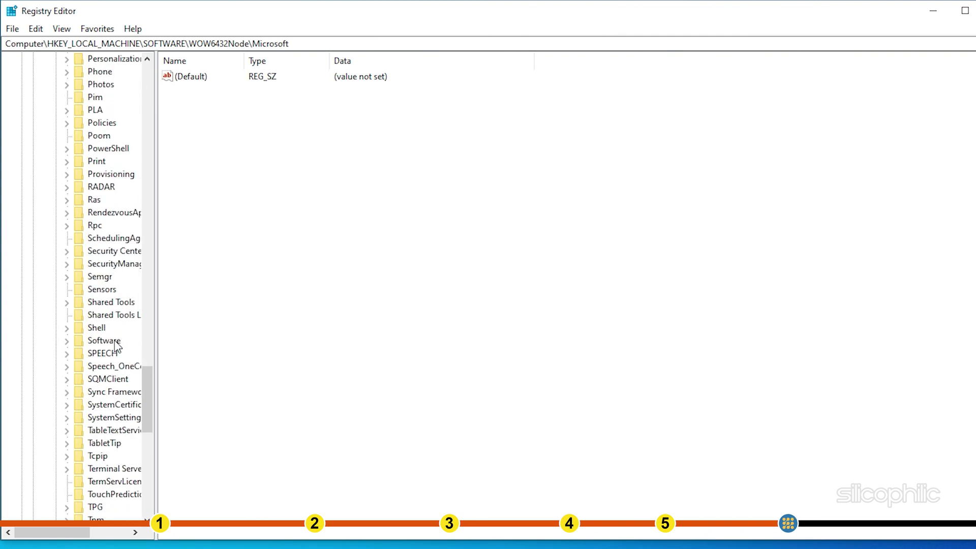
scroll(116, 345, down, 1)
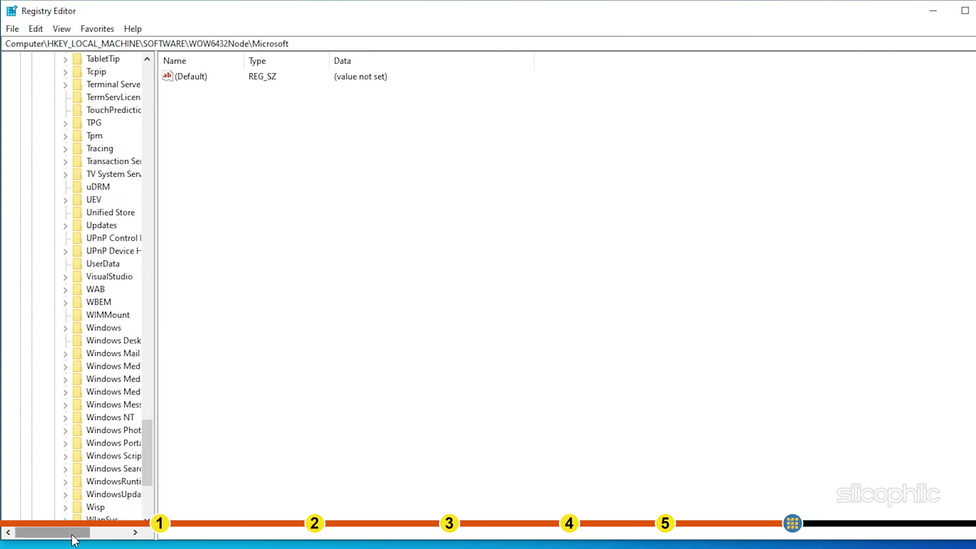
click(93, 379)
double_click(93, 380)
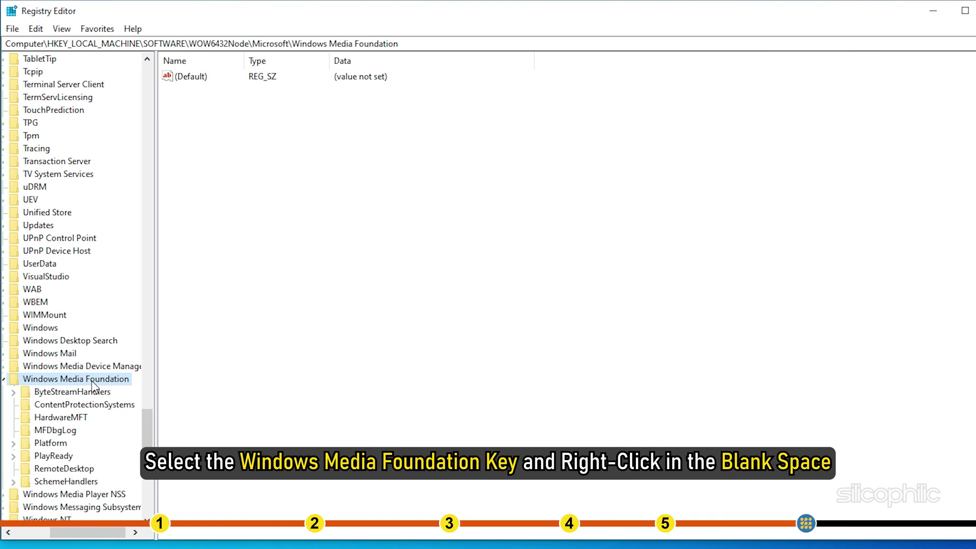
scroll(123, 444, up, 1)
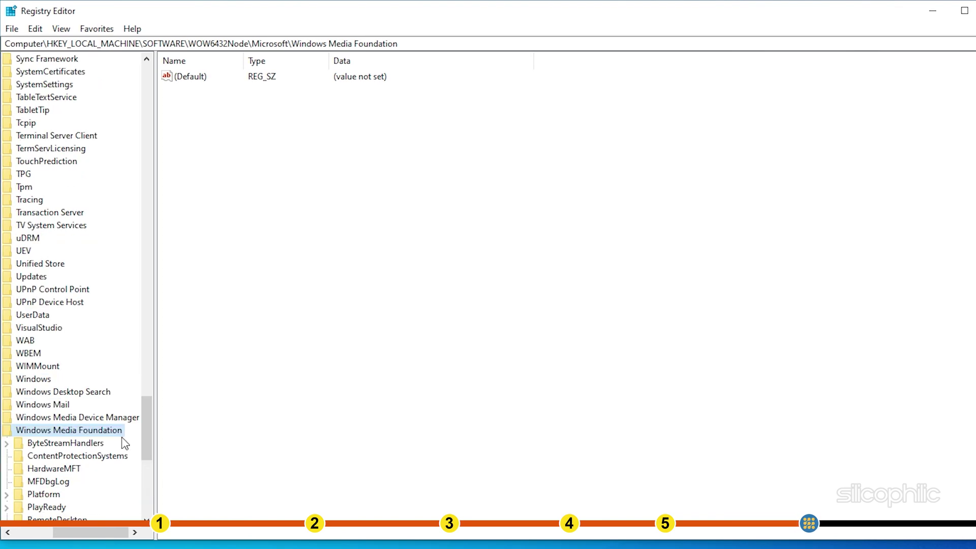
Step: Add a new DWORD (32-bit) value named EnableFrameServerMode
right_click(361, 208)
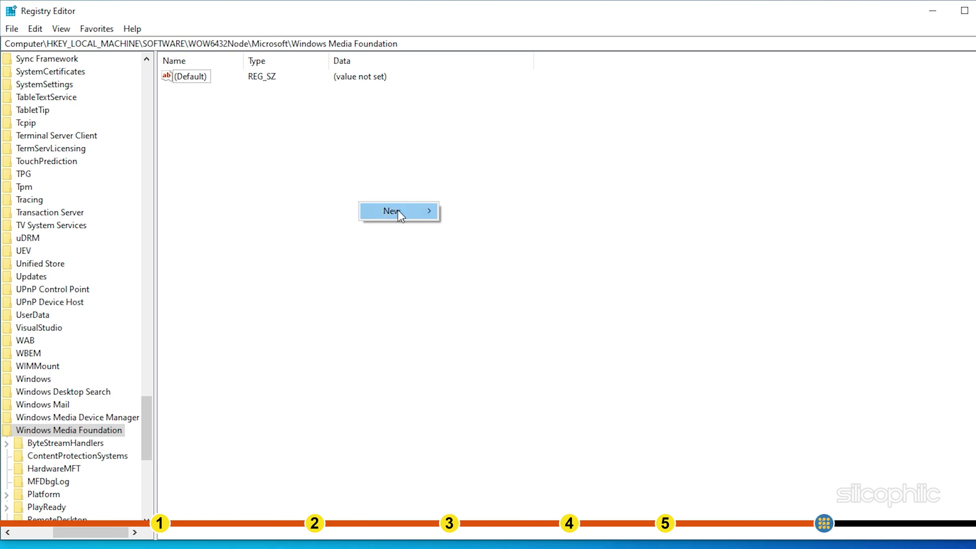
mouse_move(411, 214)
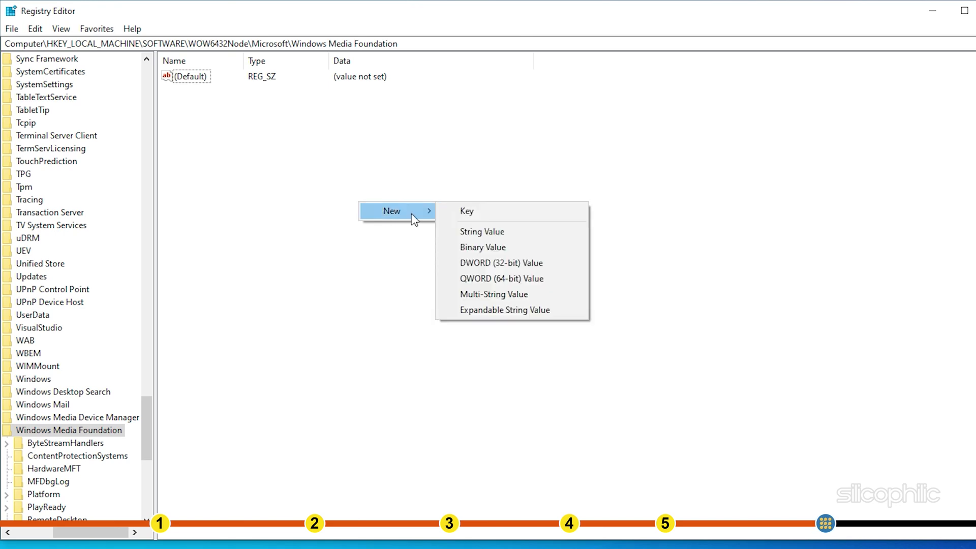
click(545, 267)
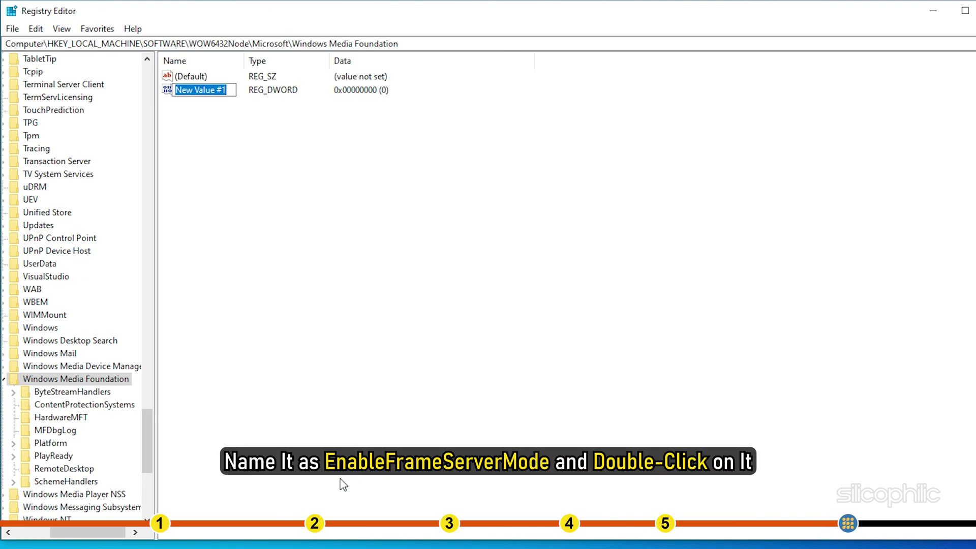
right_click(220, 91)
click(284, 153)
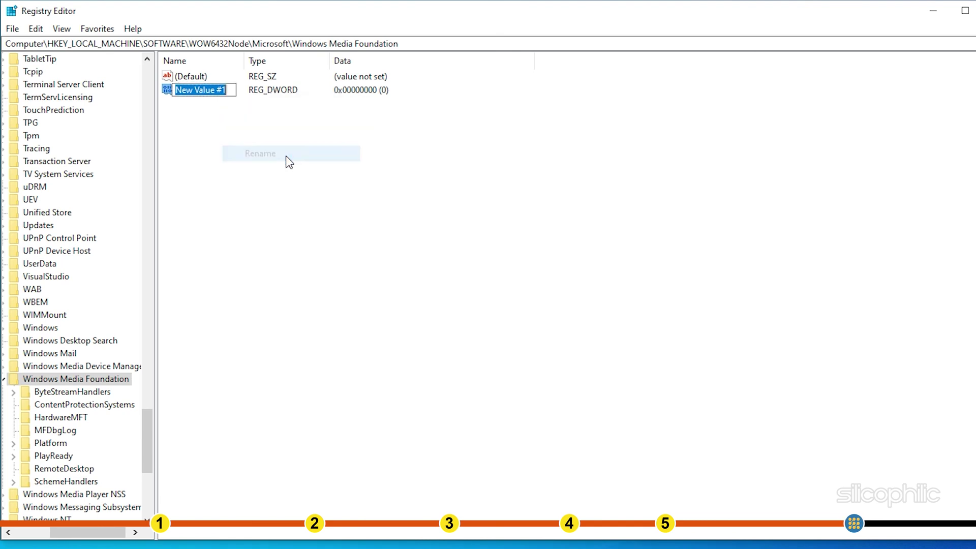
text(EnableFrameServerMode)
key(Return)
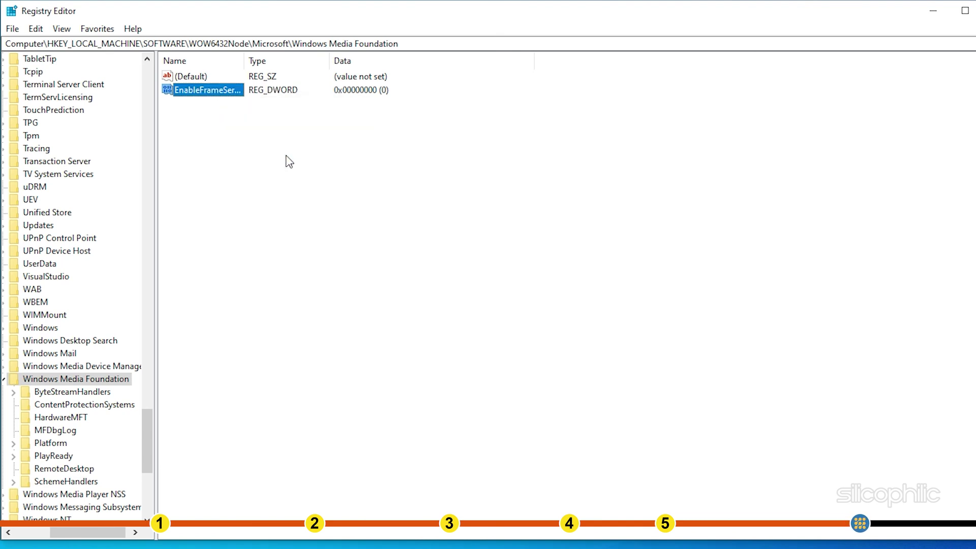
Step: Open EnableFrameServerMode for editing and clear its existing value data
double_click(218, 91)
click(91, 145)
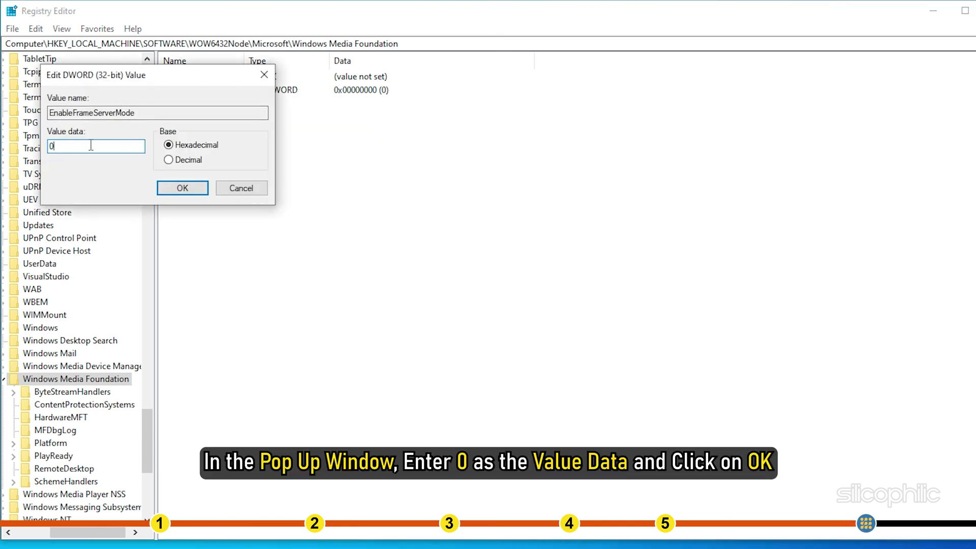
double_click(91, 145)
key(BackSpace)
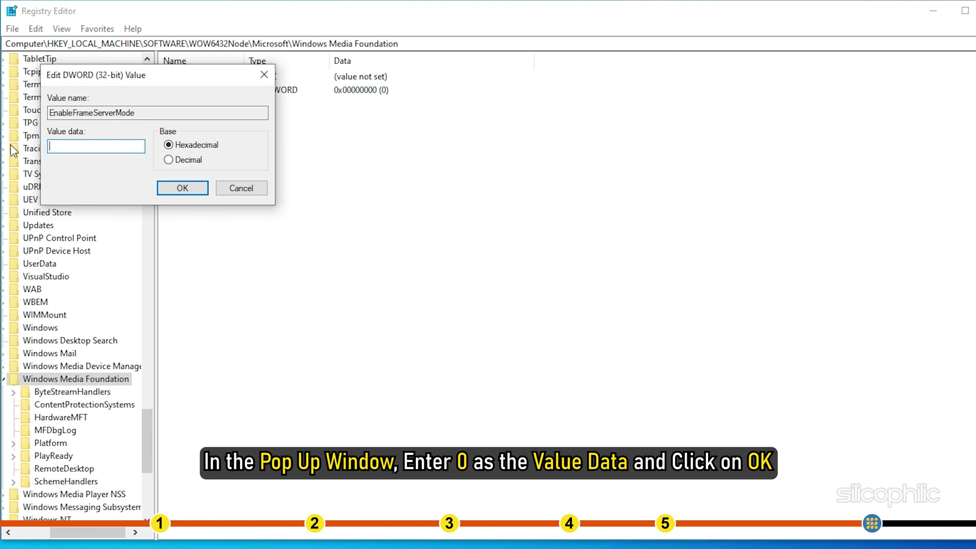